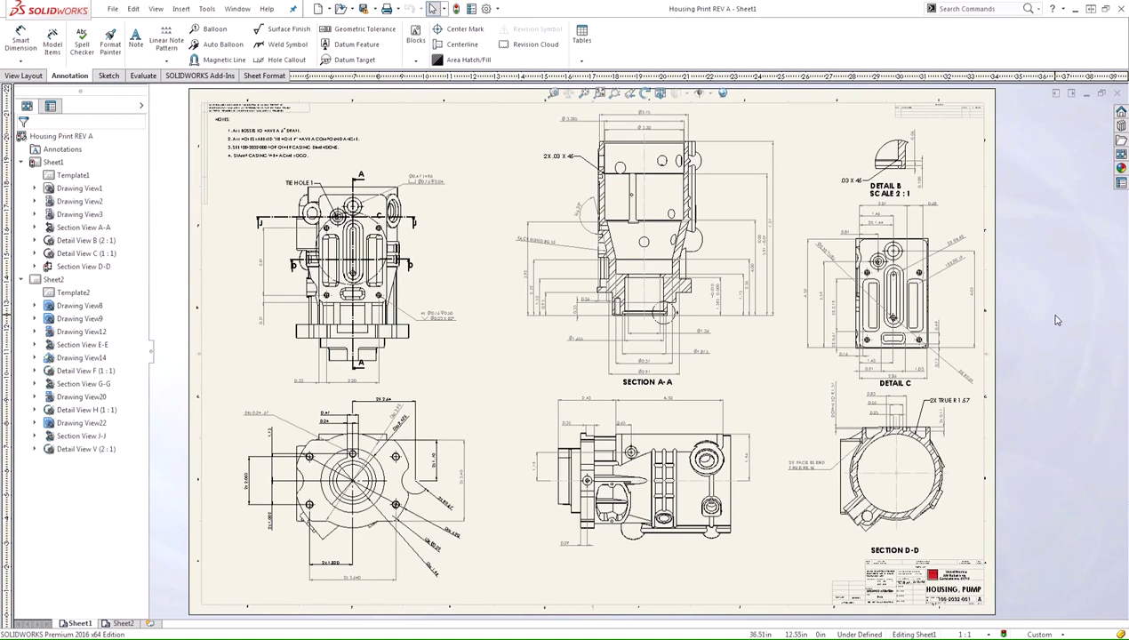
# Step: Open Design Checker for the active pump housing drawing from the Tools menu
pyautogui.click(206, 9)
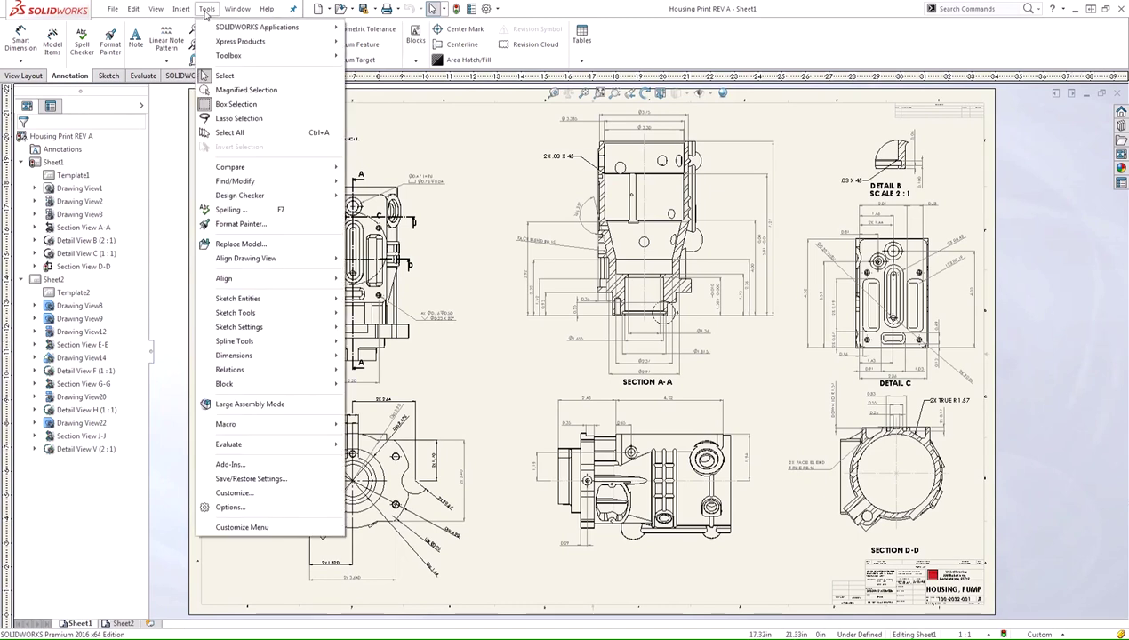
pyautogui.moveTo(280, 197)
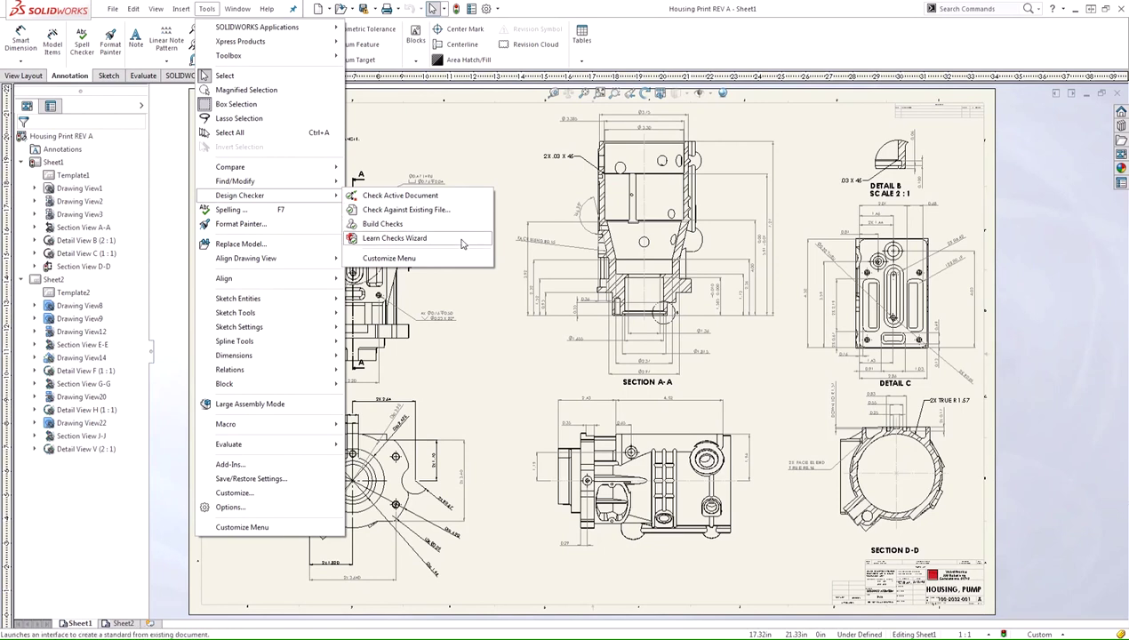
pyautogui.click(457, 197)
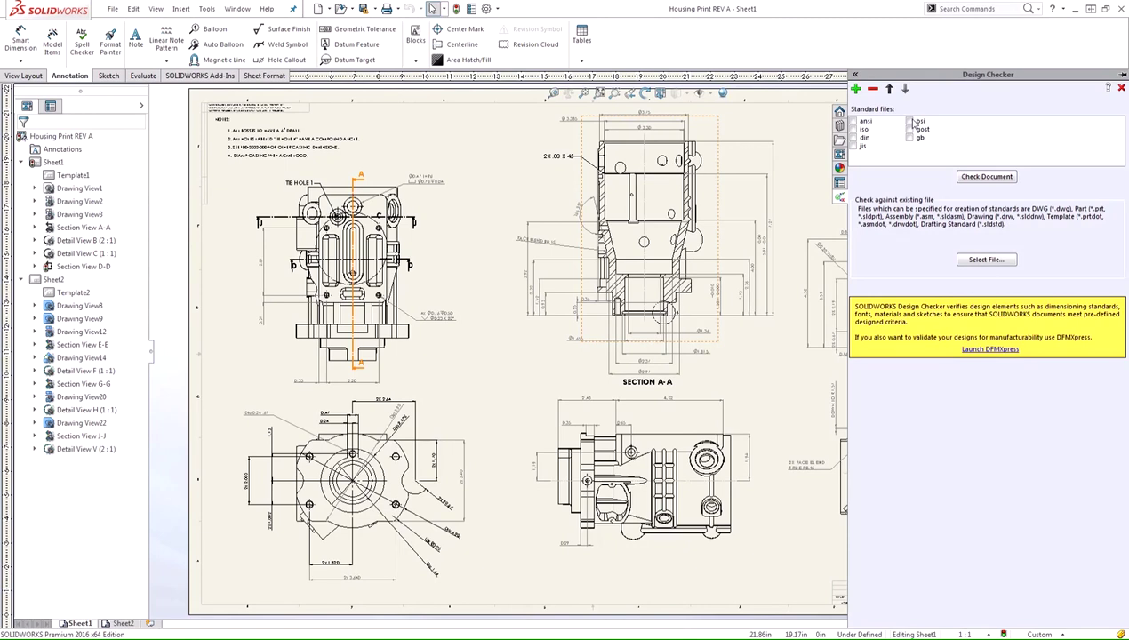
pyautogui.click(986, 176)
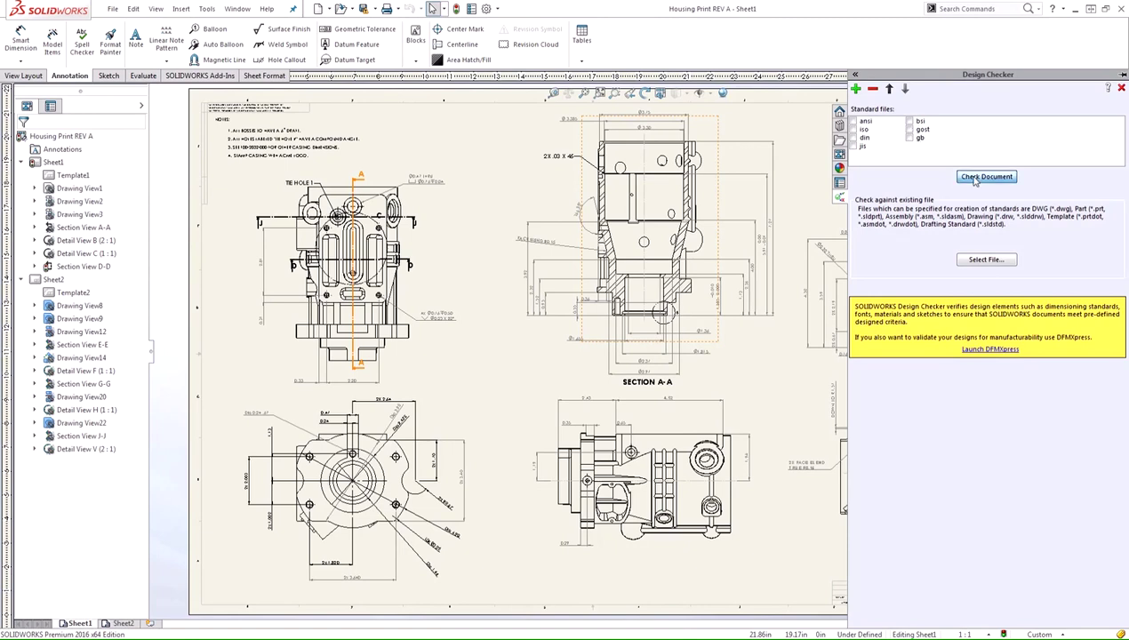
# Step: Add the Custom.swstd standards file and check the drawing against it
pyautogui.click(855, 89)
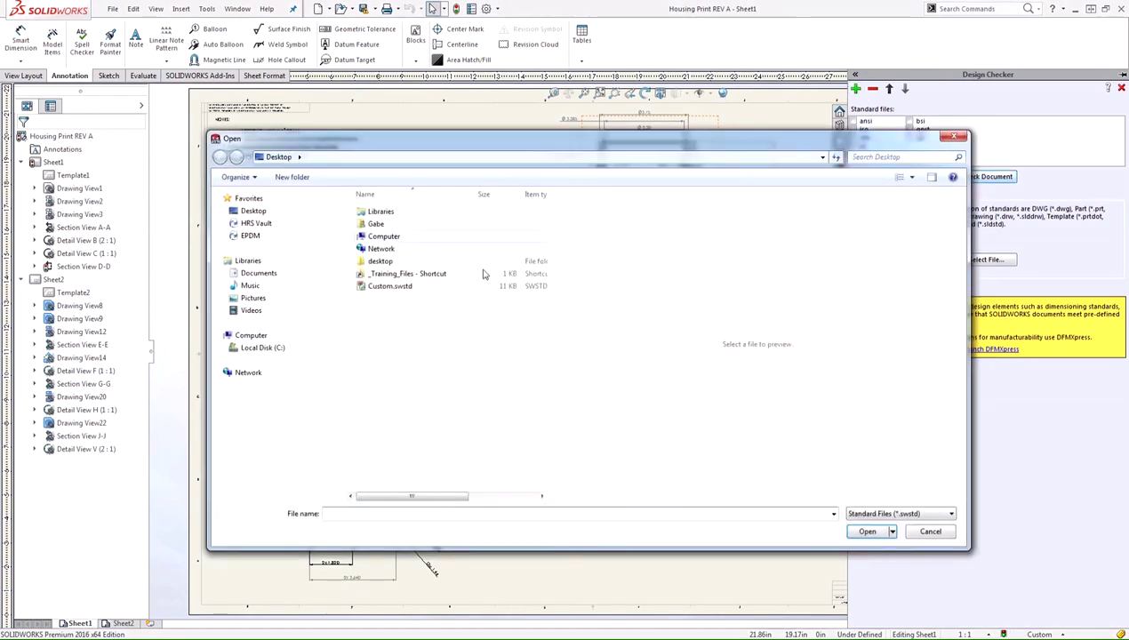
pyautogui.click(391, 286)
pyautogui.click(868, 532)
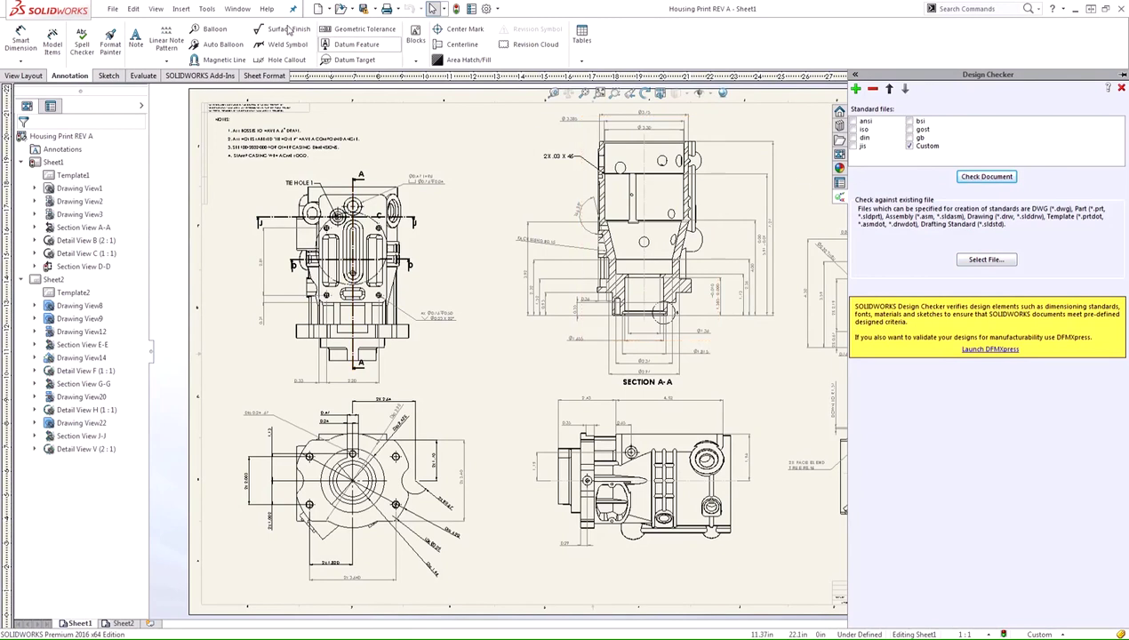
pyautogui.click(985, 177)
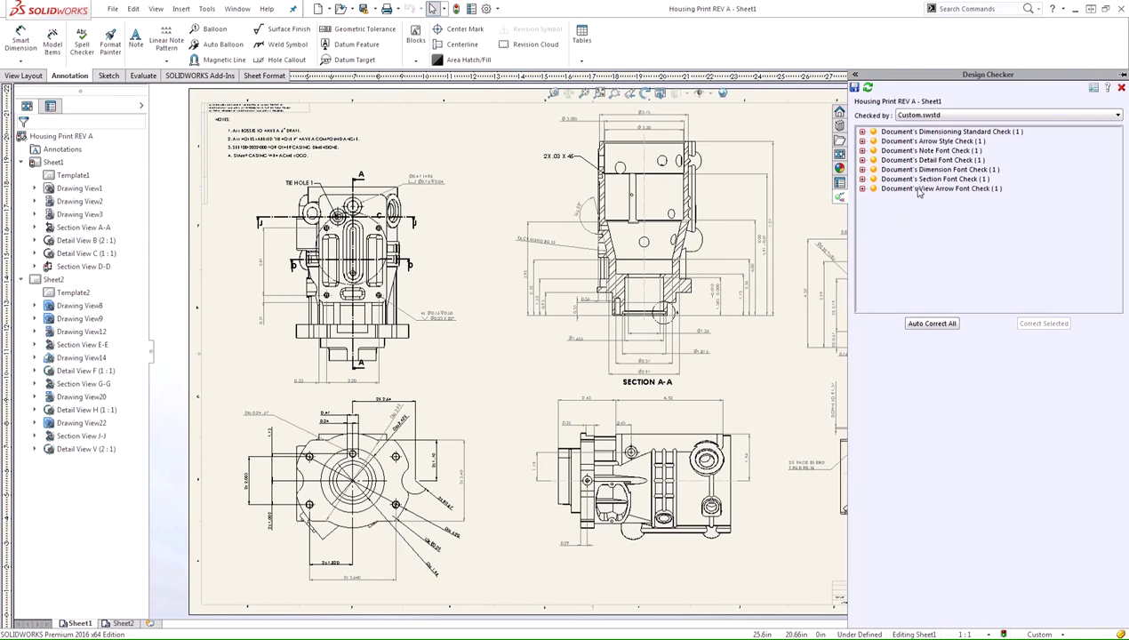
# Step: Expand all seven failed checks and correct the Sheet1 dimensioning standard from ISO to ANSI
pyautogui.click(861, 131)
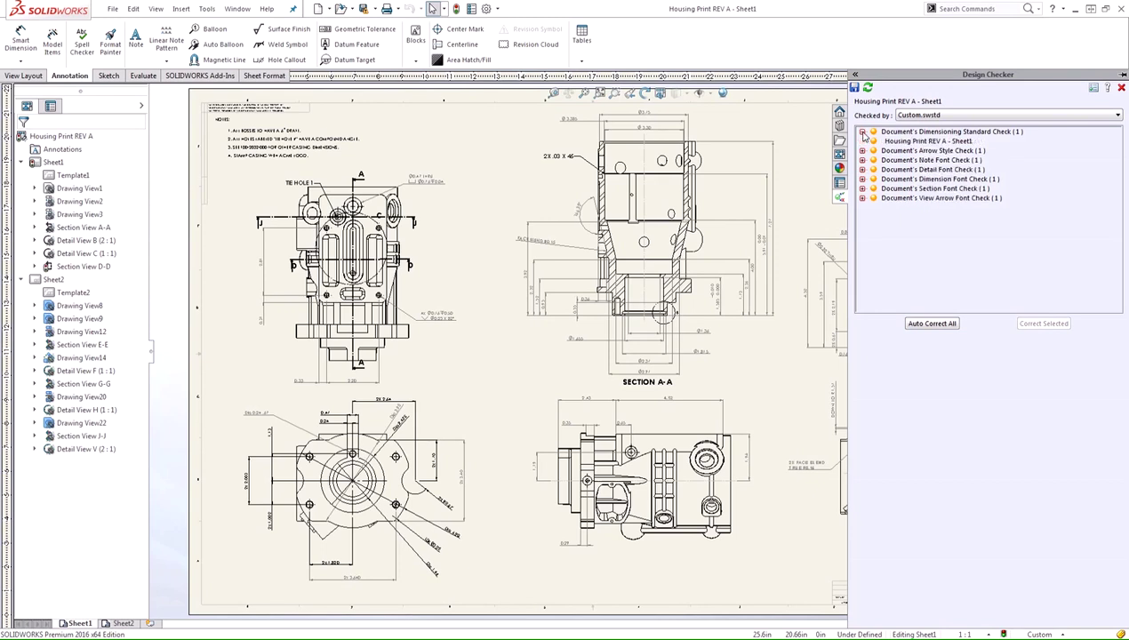
pyautogui.click(861, 150)
pyautogui.click(861, 169)
pyautogui.click(861, 188)
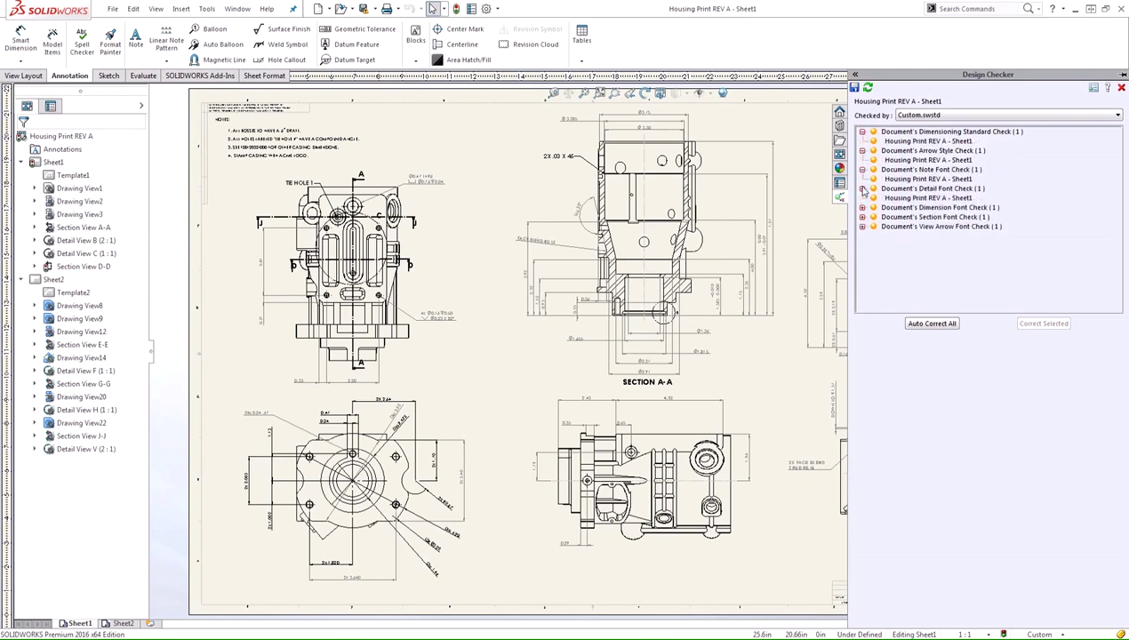
pyautogui.click(861, 207)
pyautogui.click(861, 225)
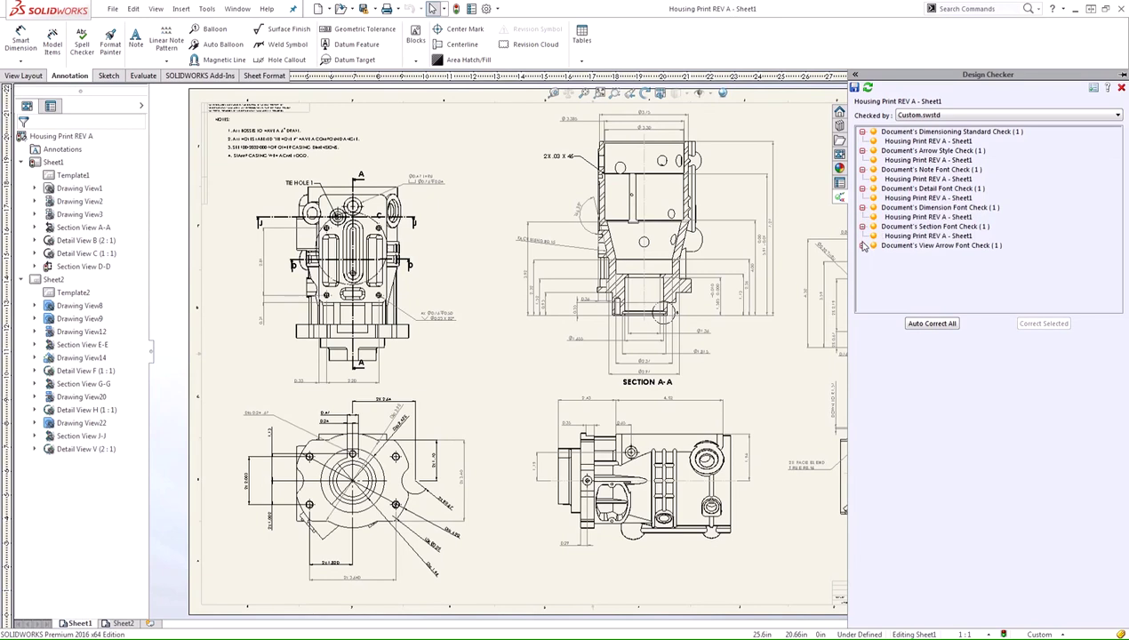
pyautogui.click(861, 245)
pyautogui.click(910, 142)
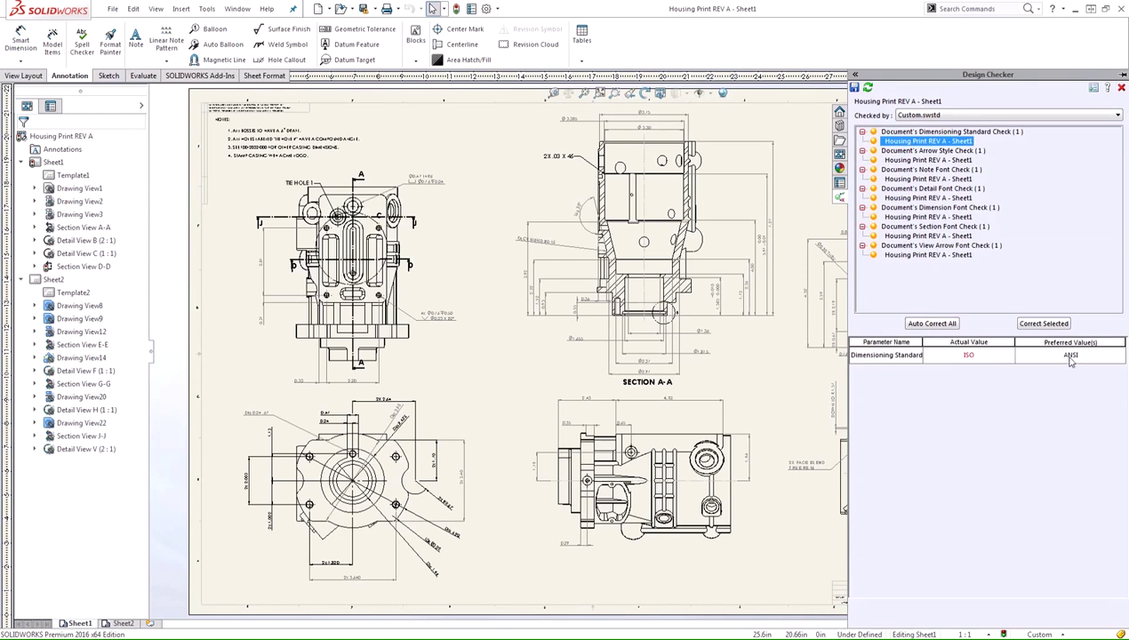
pyautogui.click(1042, 323)
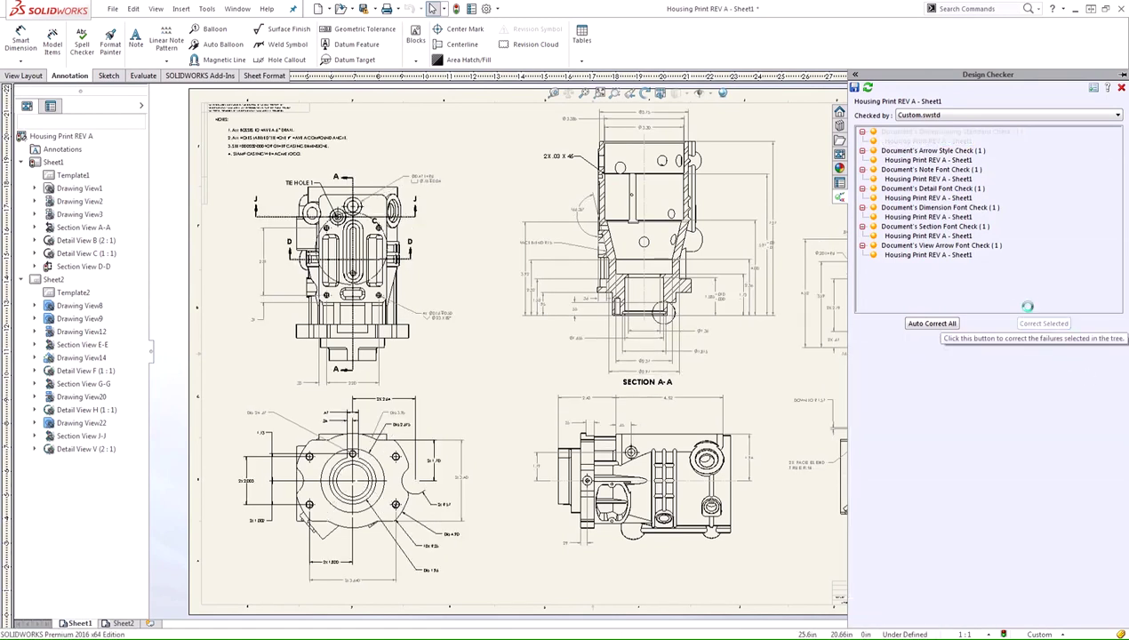
# Step: Correct the arrow style failure, then auto-correct all remaining font failures
pyautogui.click(919, 161)
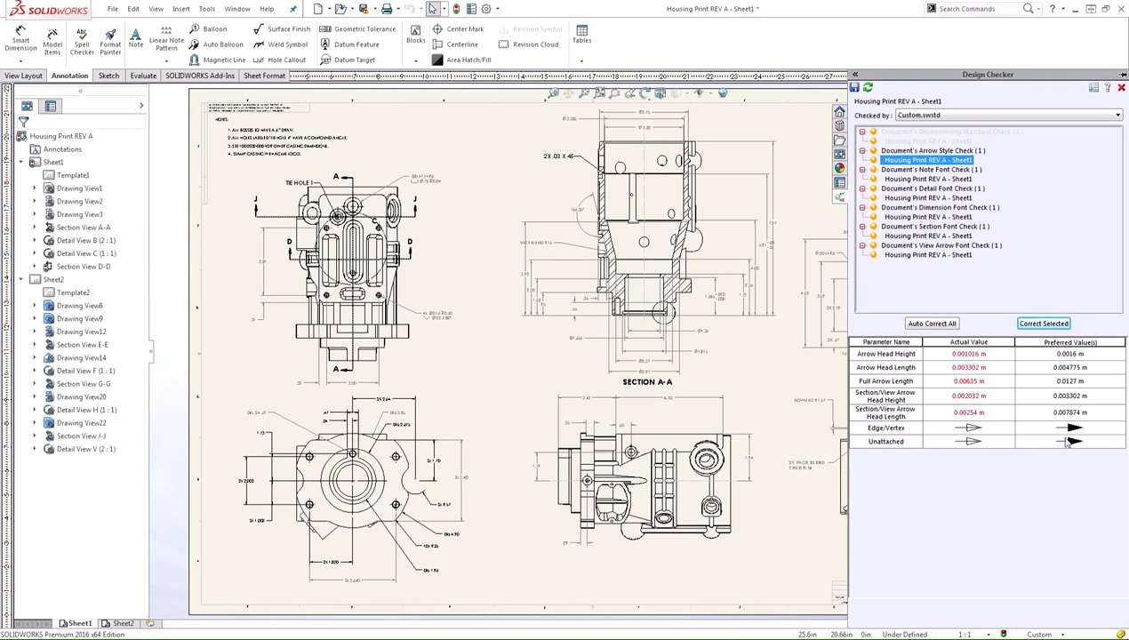
pyautogui.click(1043, 326)
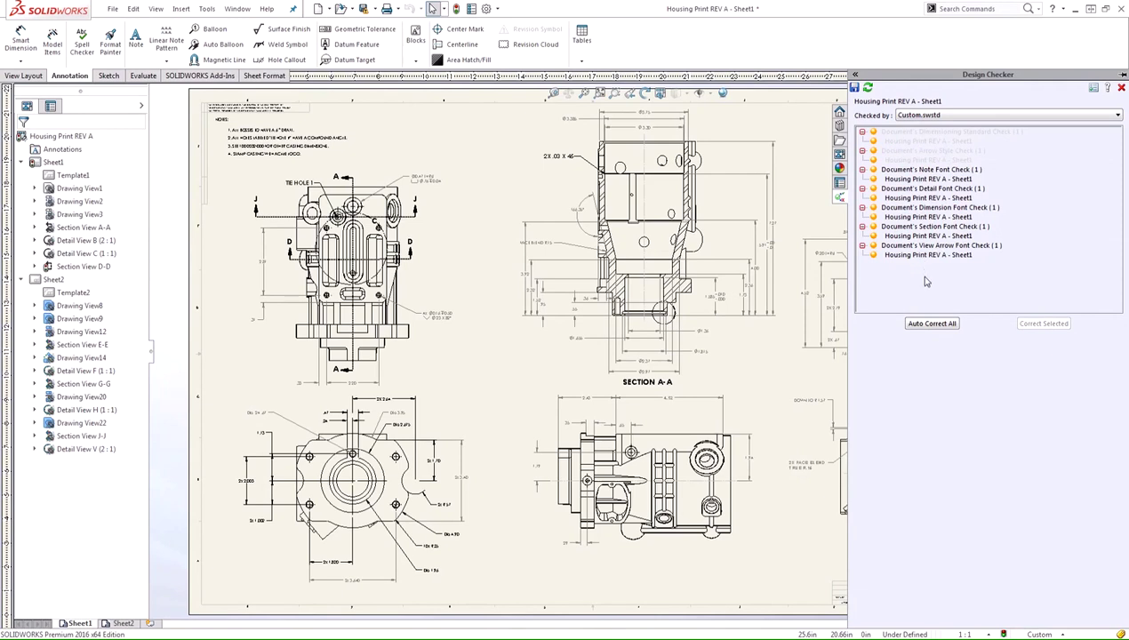
pyautogui.click(926, 324)
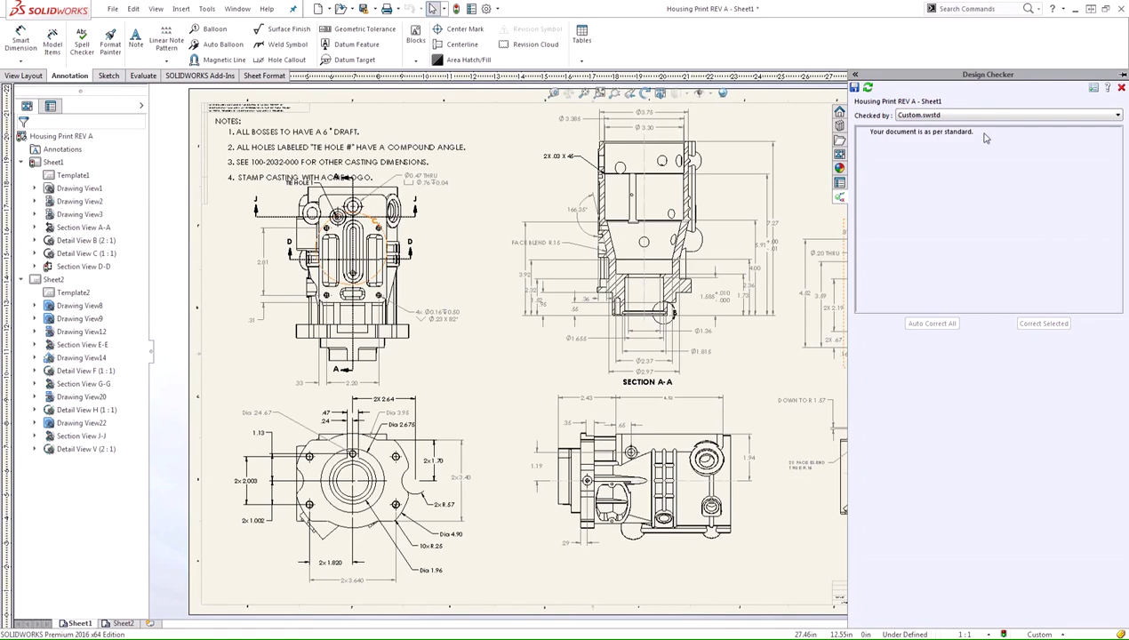
# Step: Close the Design Checker results and bring up the Tools > Design Checker submenu again
pyautogui.click(1121, 87)
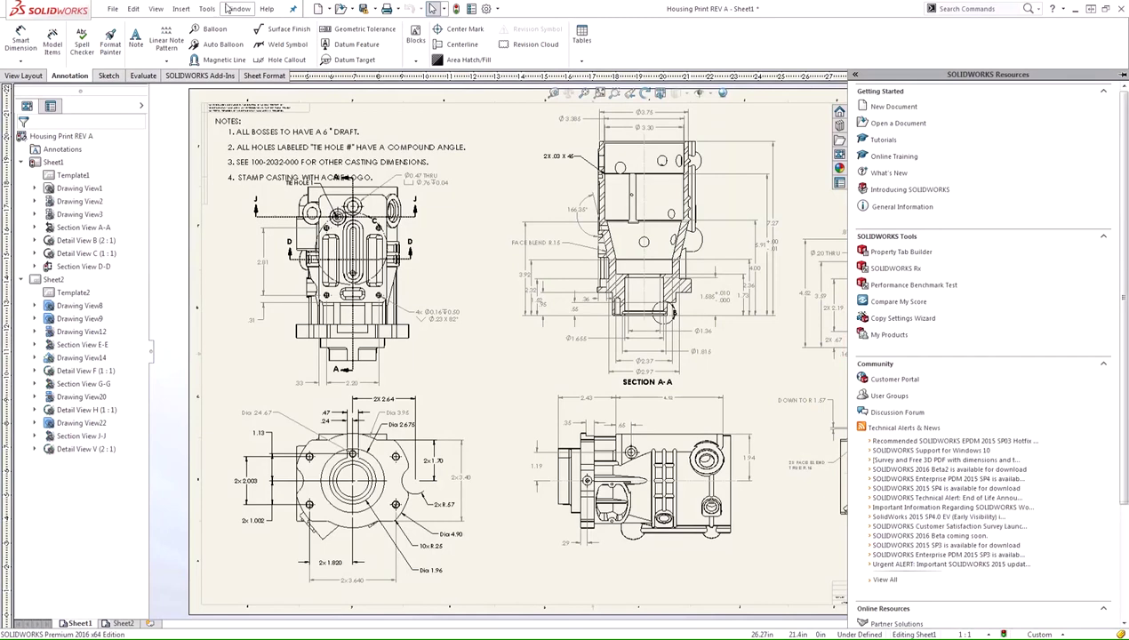
pyautogui.click(206, 8)
pyautogui.moveTo(284, 196)
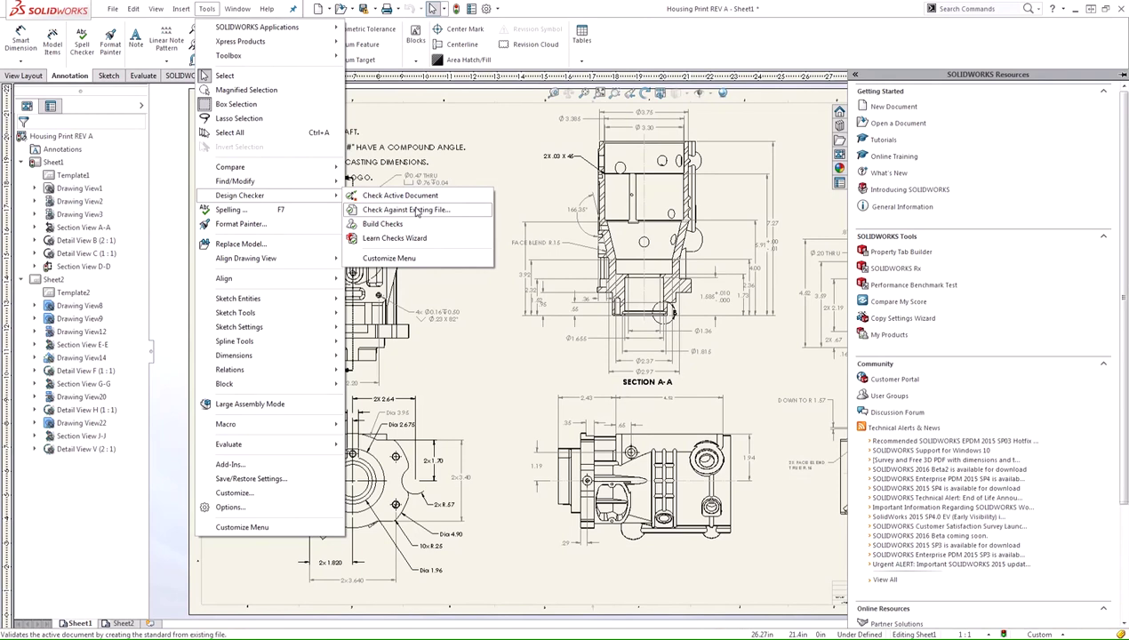
# Step: Cancel the check-against-existing-file browser without opening a file, returning to the Tools menu
pyautogui.click(410, 210)
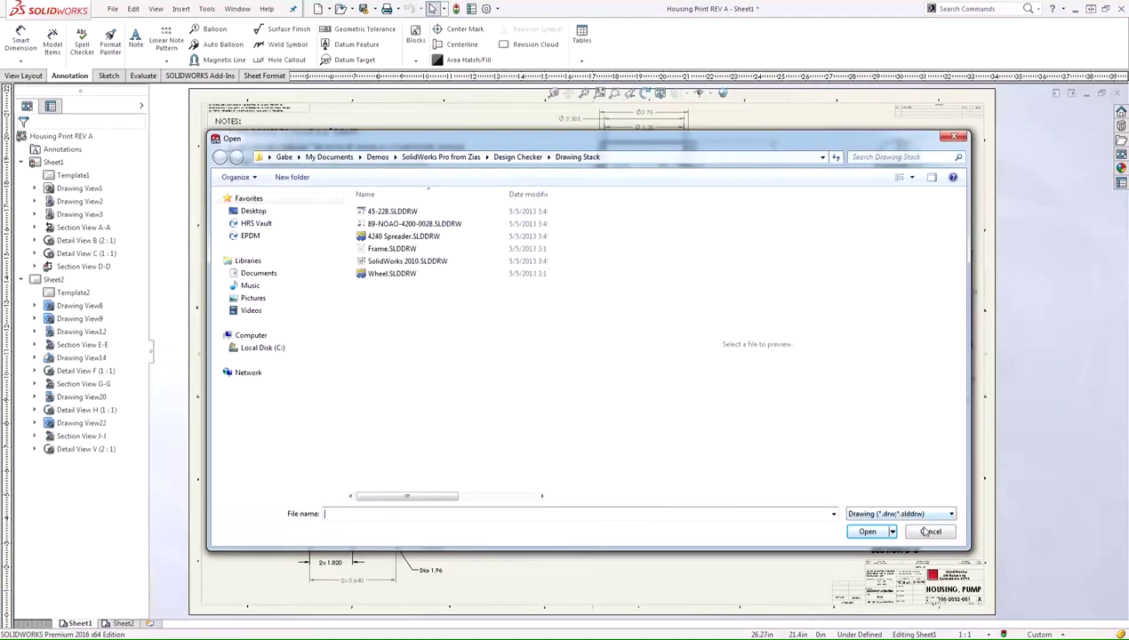
pyautogui.click(929, 533)
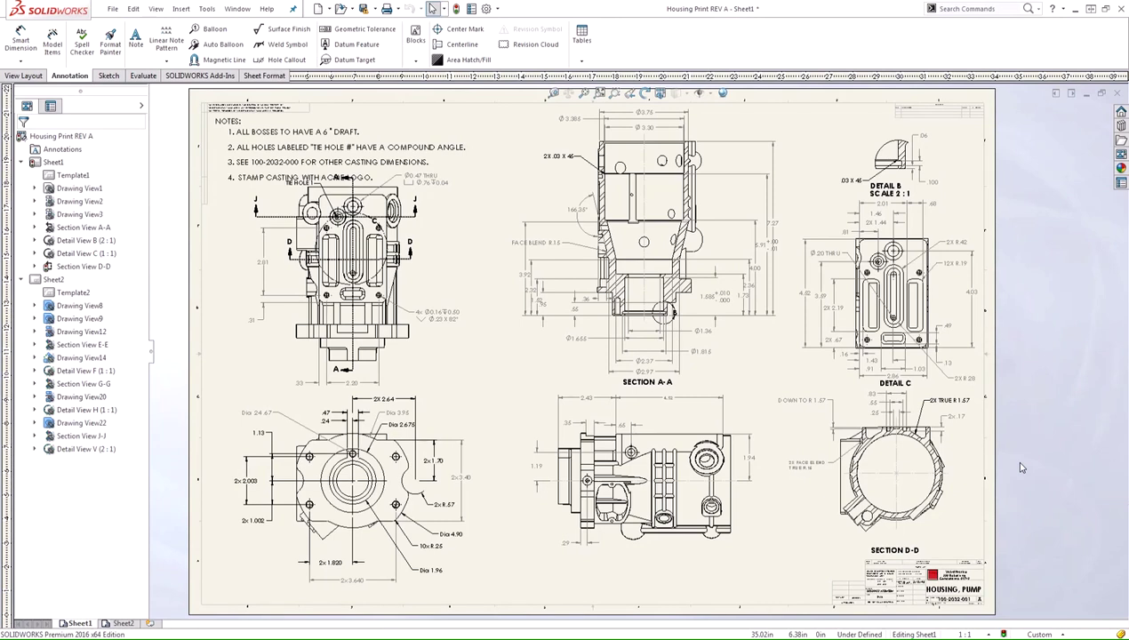
pyautogui.click(206, 9)
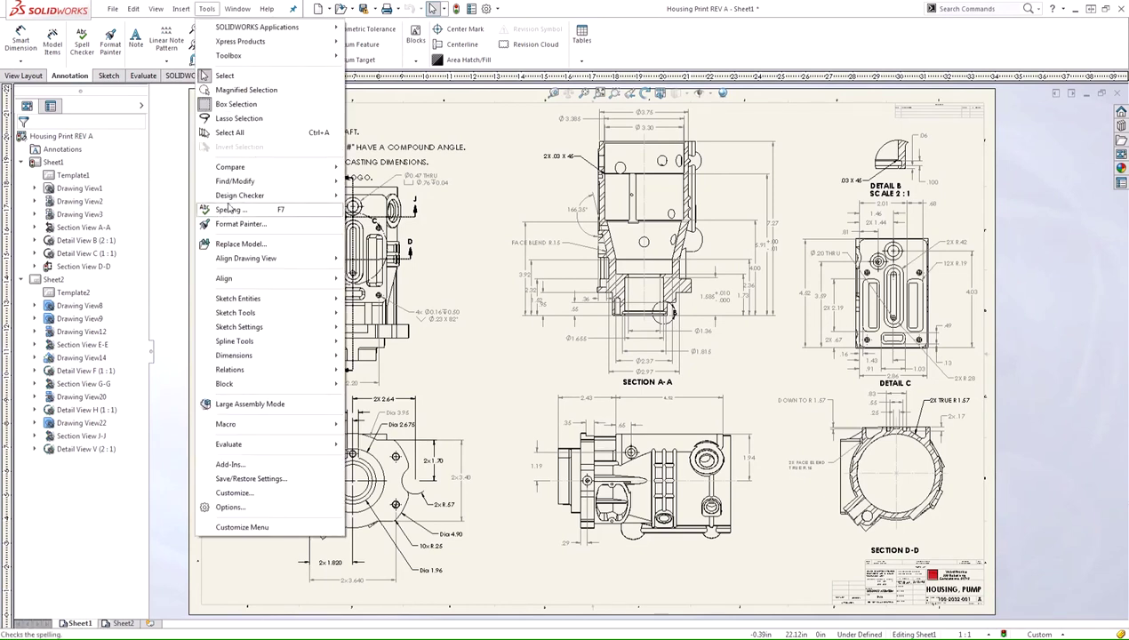
# Step: Launch the standalone Design Checker and start a new standards file
pyautogui.moveTo(230, 196)
pyautogui.click(373, 223)
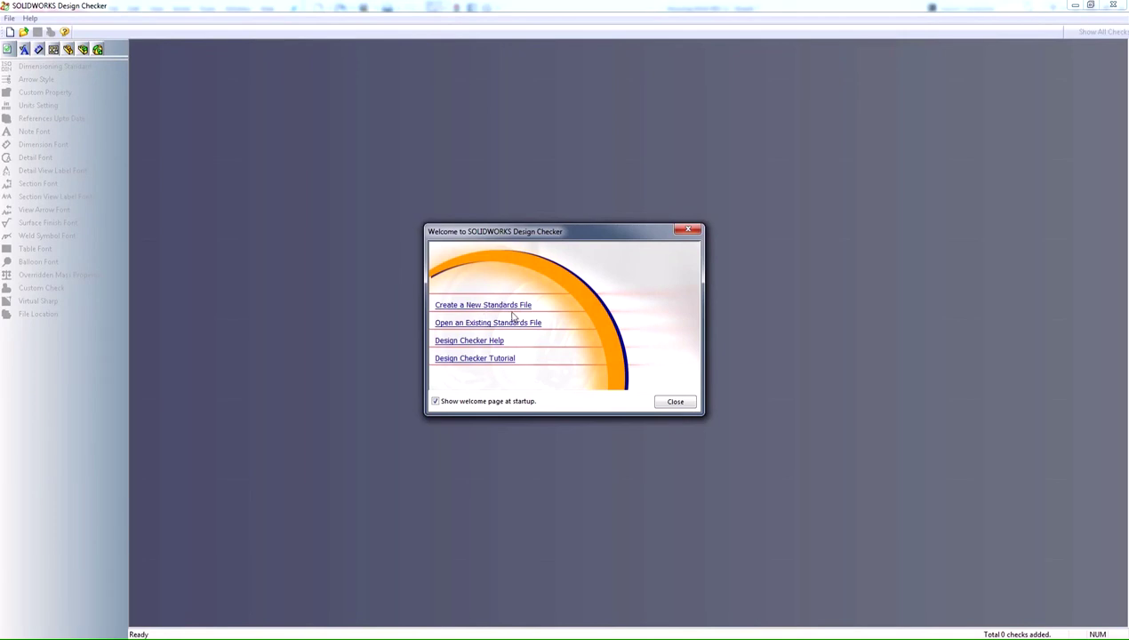
pyautogui.click(477, 305)
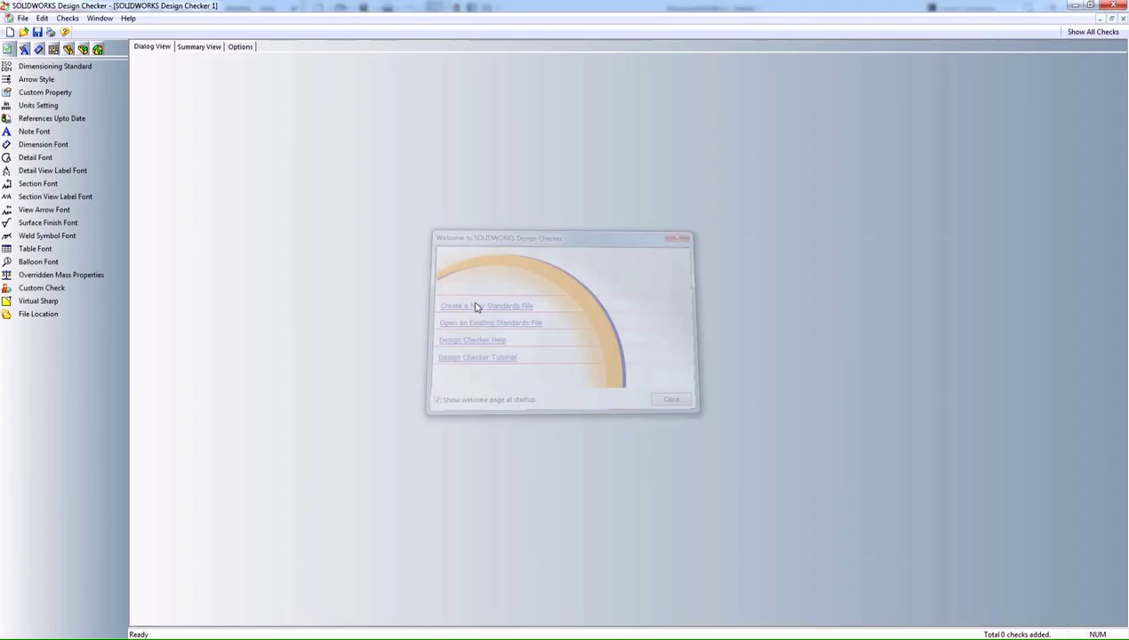
# Step: Add units setting, custom property and dimensioning standard checks, dropping arrow style and font checks
pyautogui.click(33, 106)
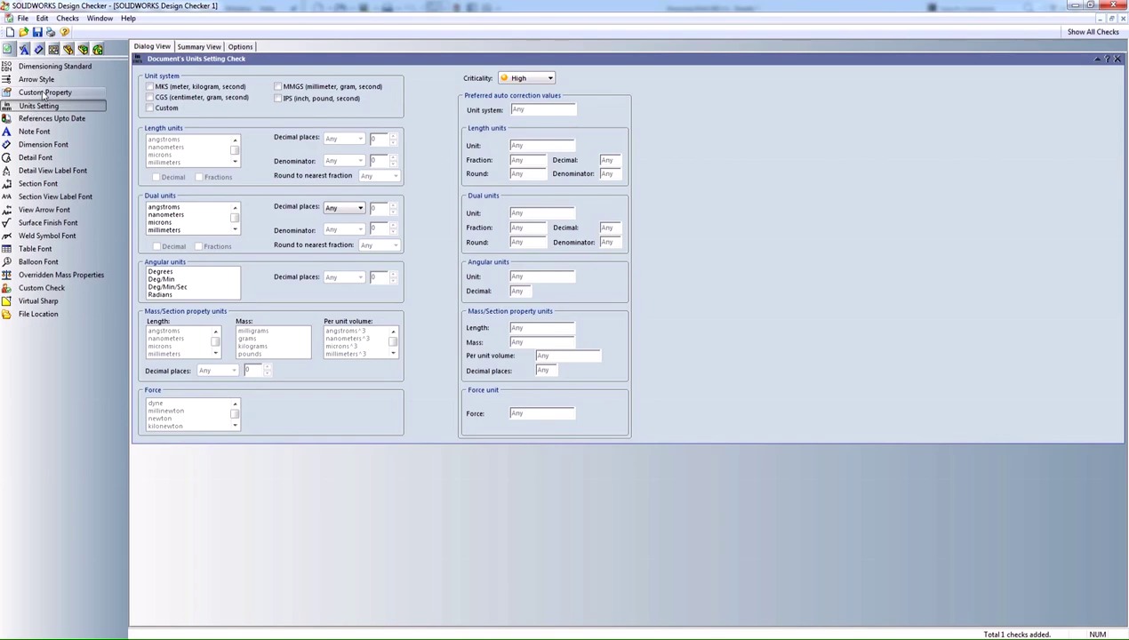
pyautogui.click(45, 92)
pyautogui.click(42, 81)
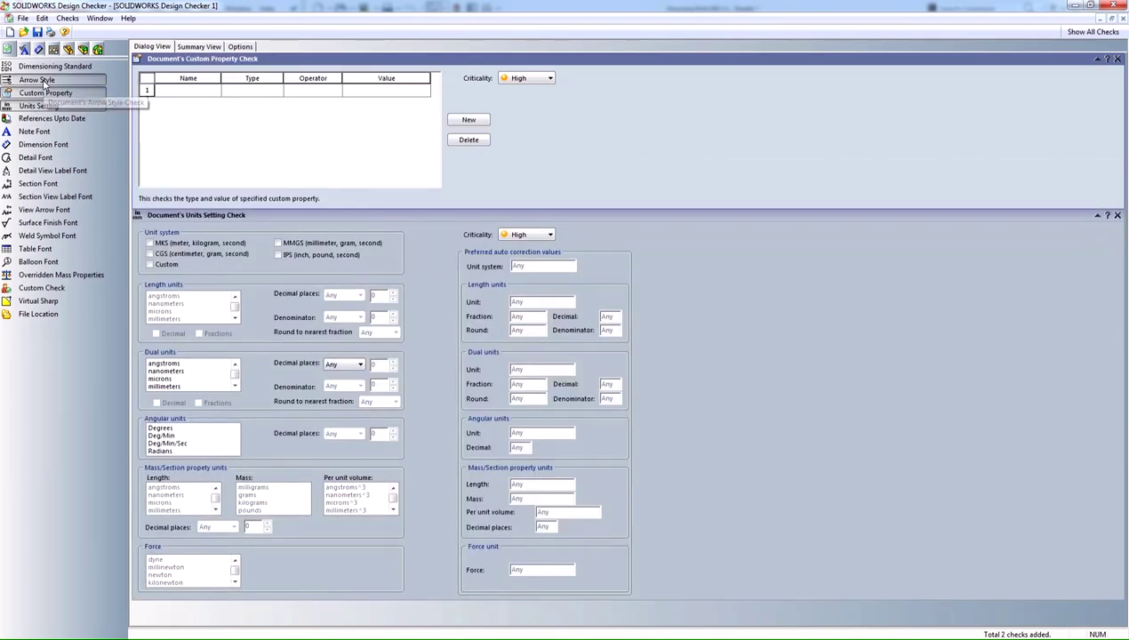
pyautogui.click(46, 69)
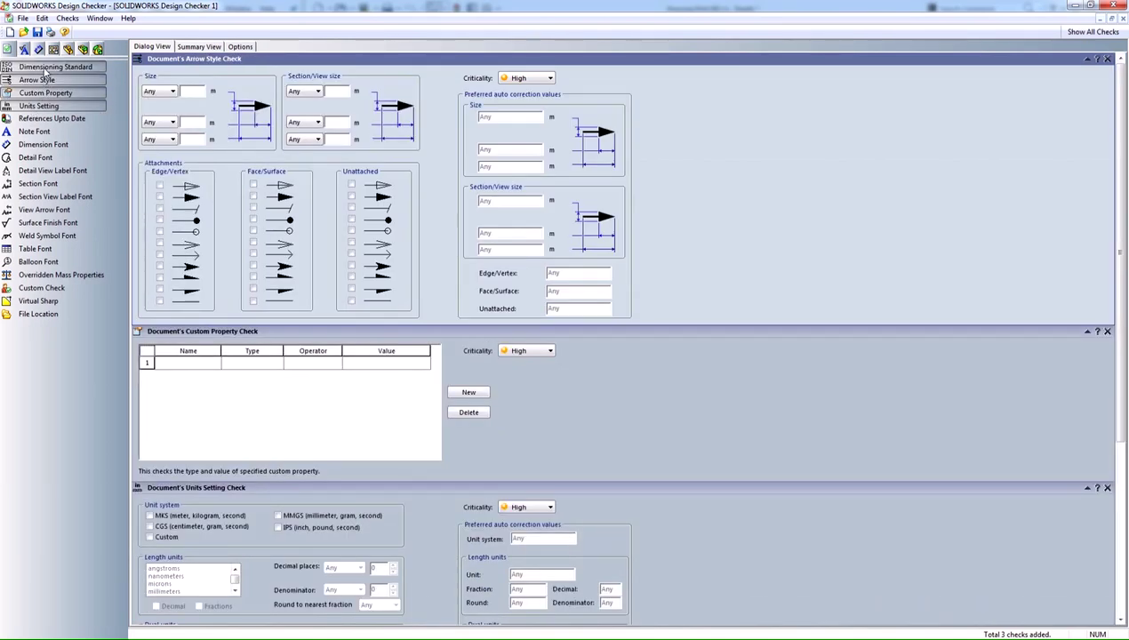
pyautogui.click(44, 80)
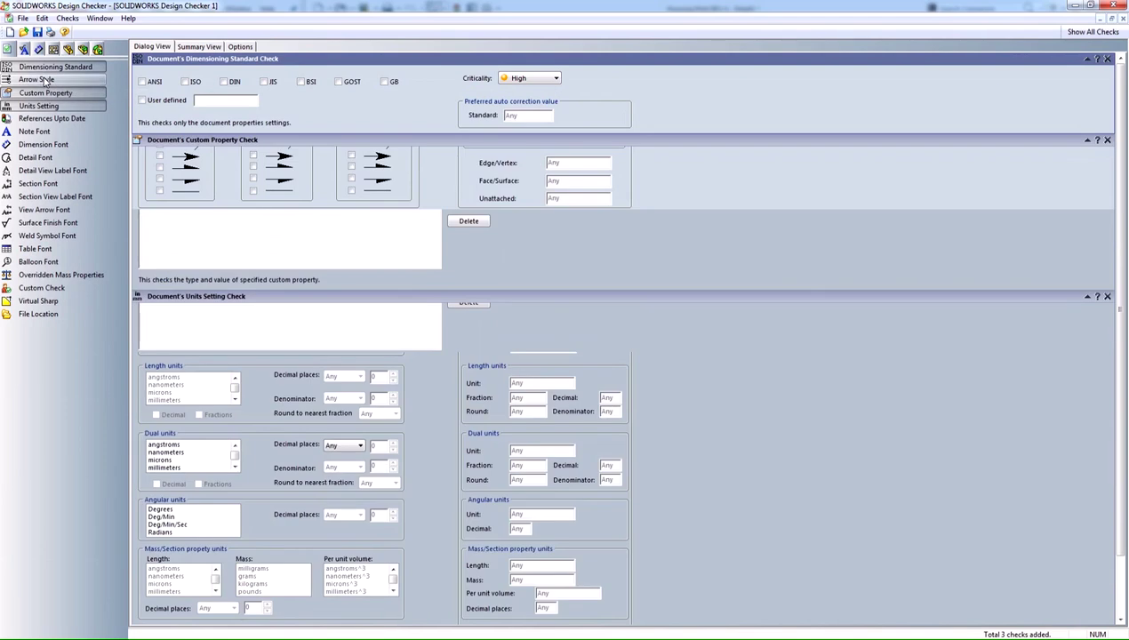
pyautogui.click(42, 146)
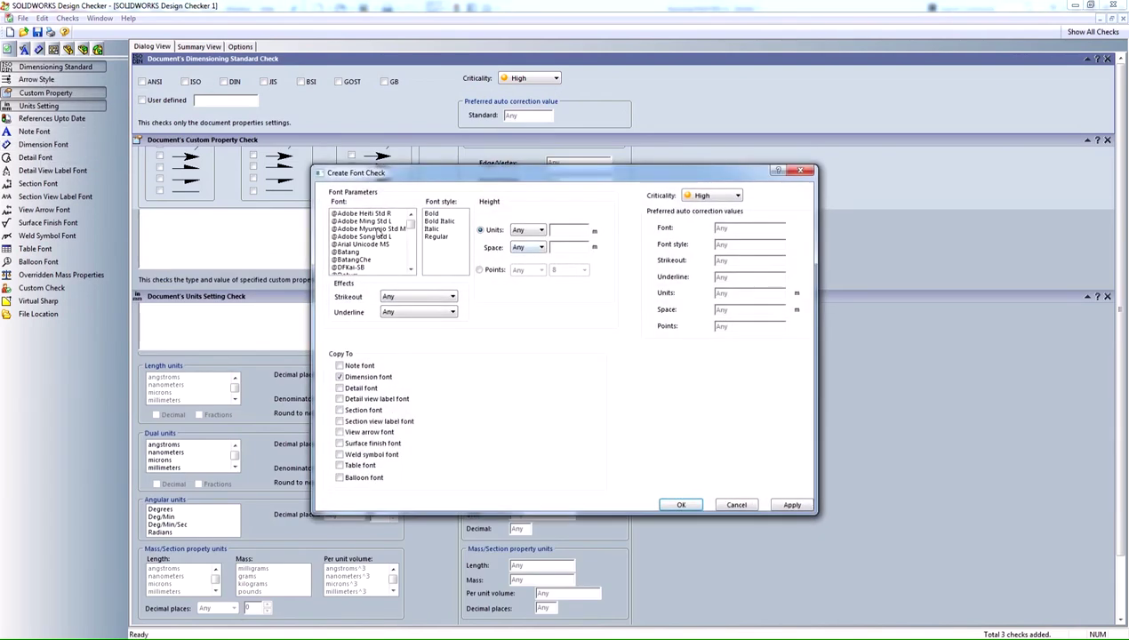
pyautogui.click(736, 504)
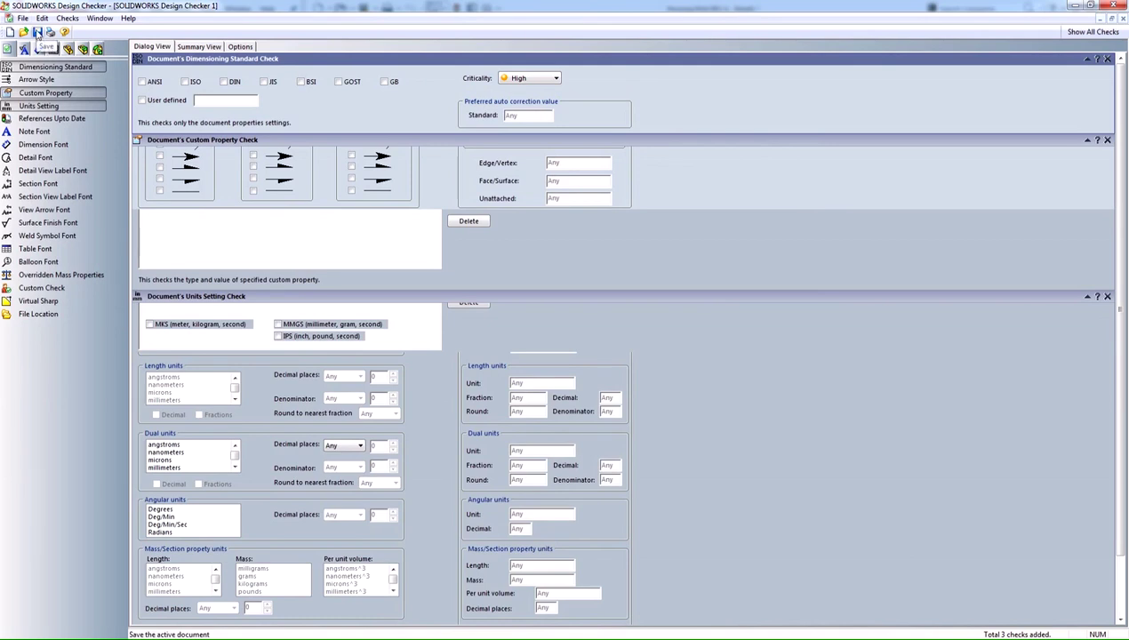
# Step: Close Design Checker, discarding the unsaved standards file
pyautogui.click(37, 33)
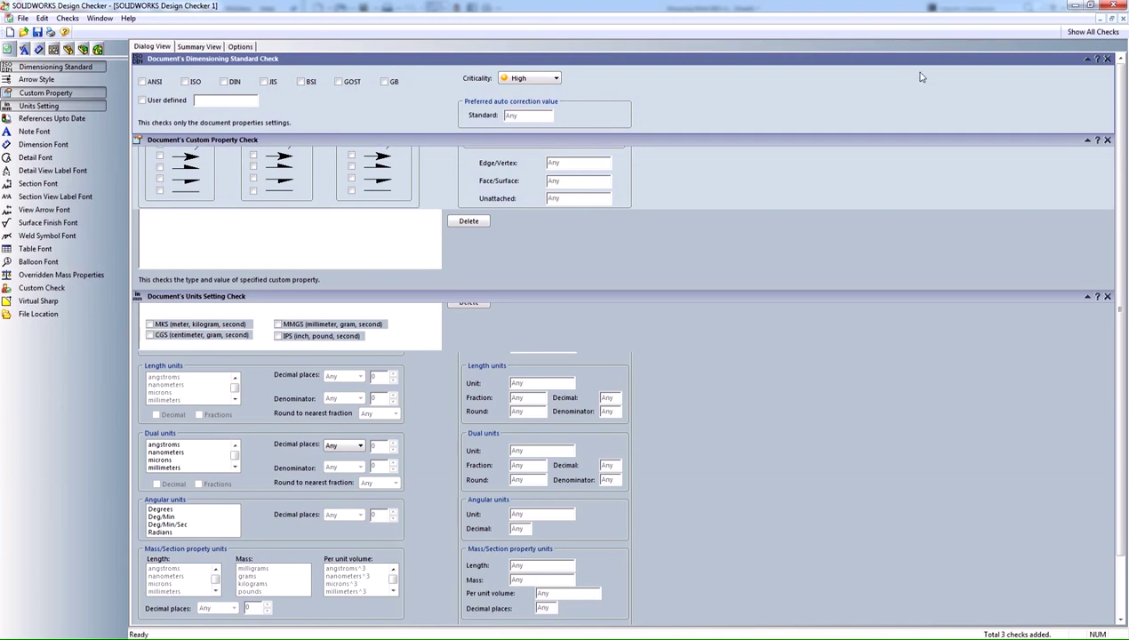
pyautogui.click(1112, 5)
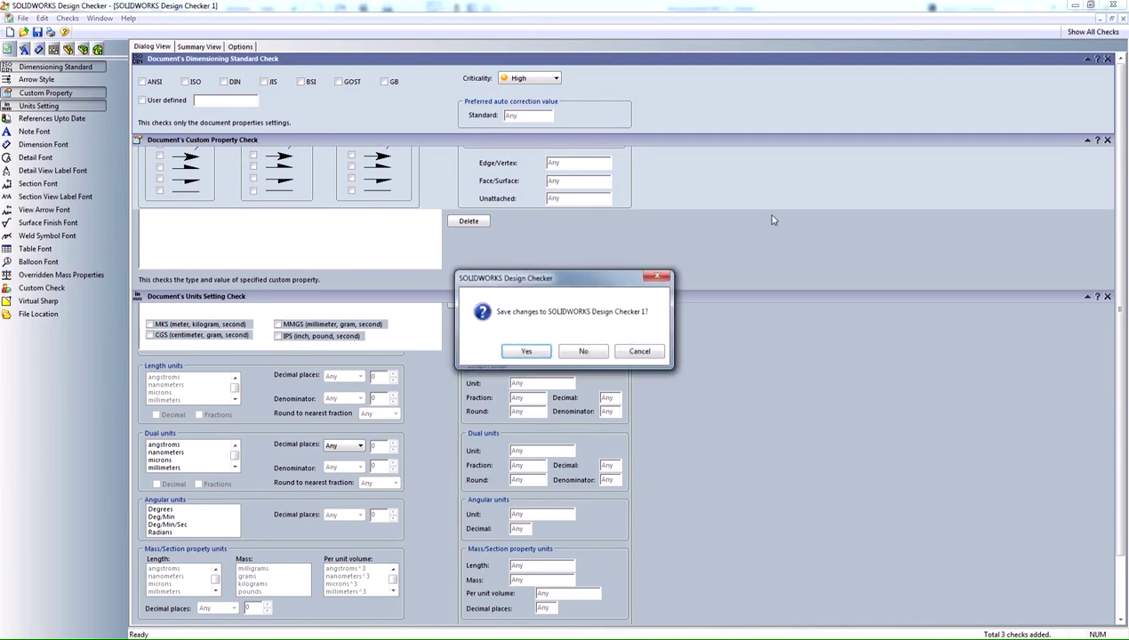
pyautogui.click(579, 350)
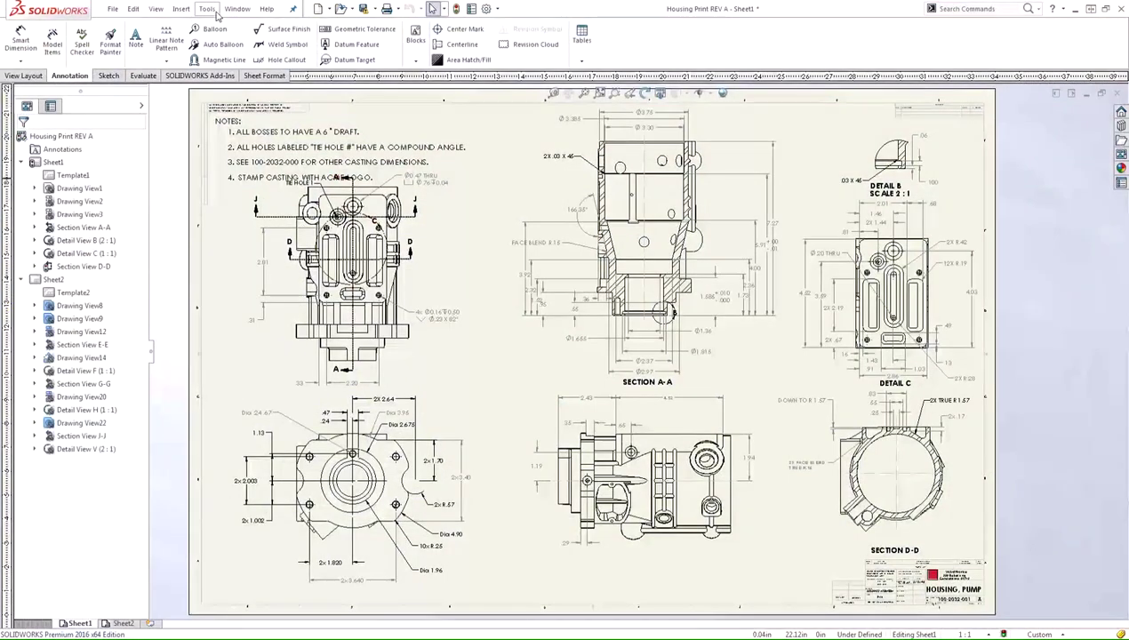
pyautogui.click(213, 11)
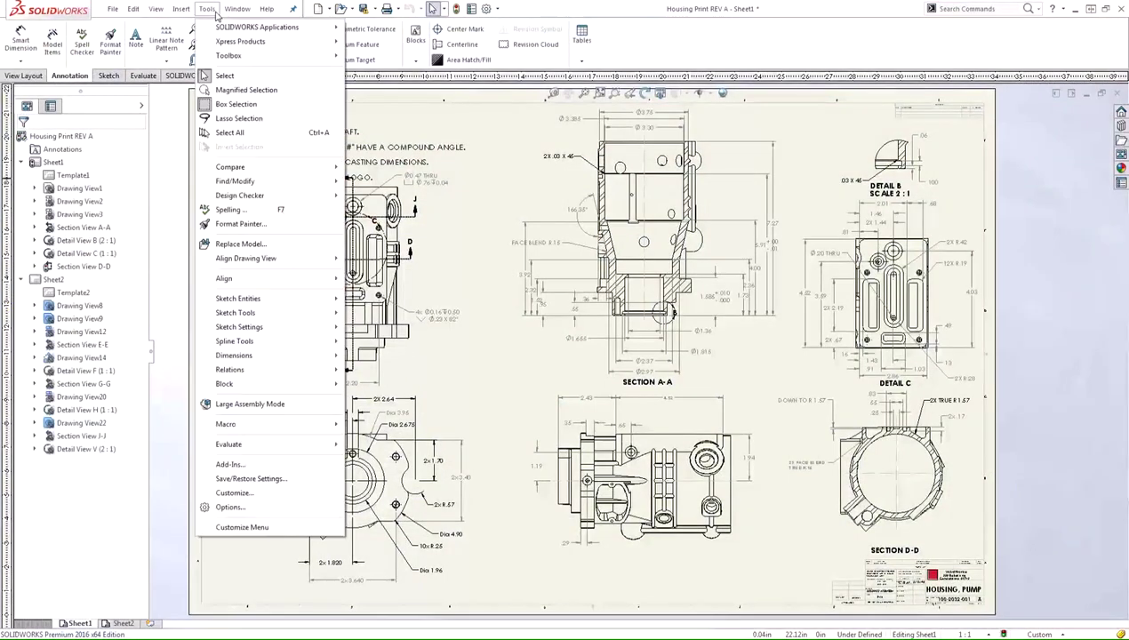
pyautogui.moveTo(246, 198)
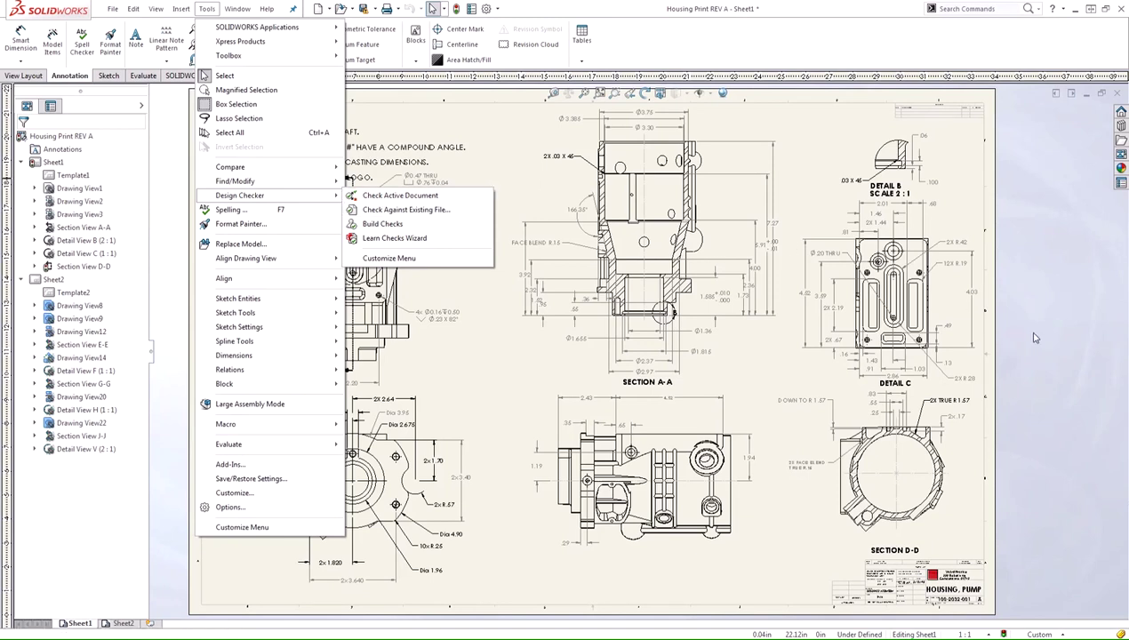
pyautogui.click(1034, 338)
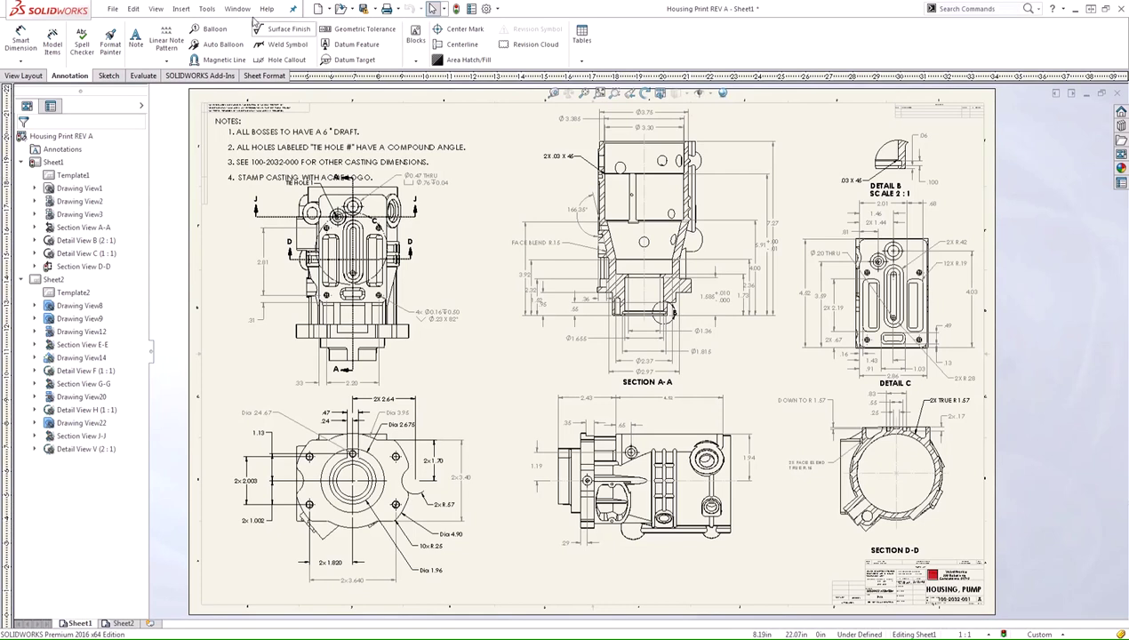
pyautogui.click(206, 8)
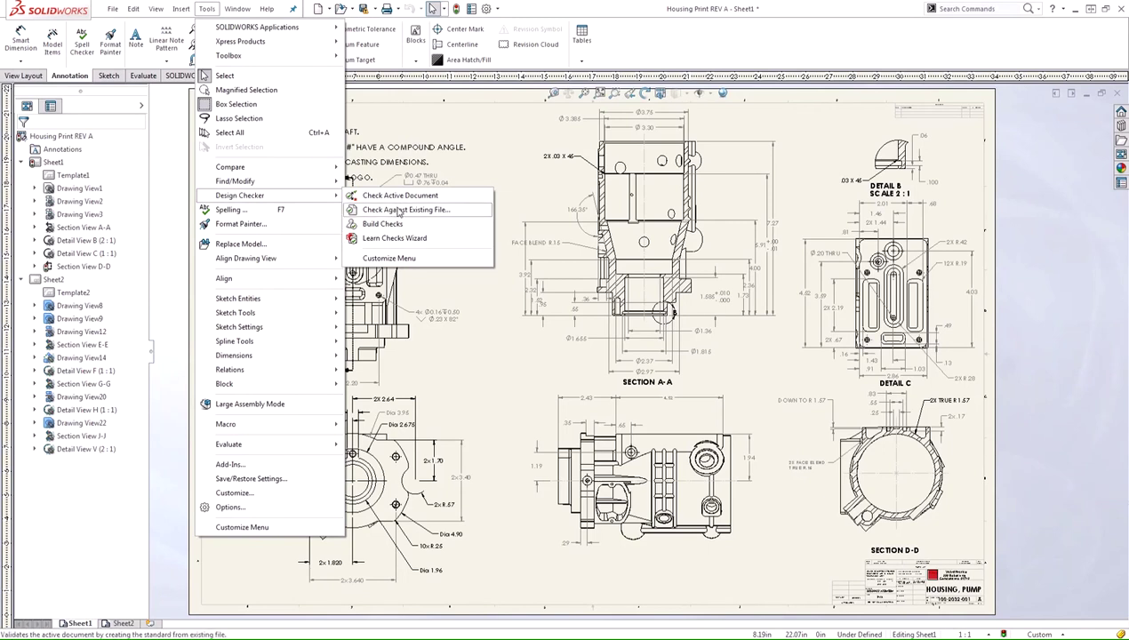
pyautogui.click(1031, 242)
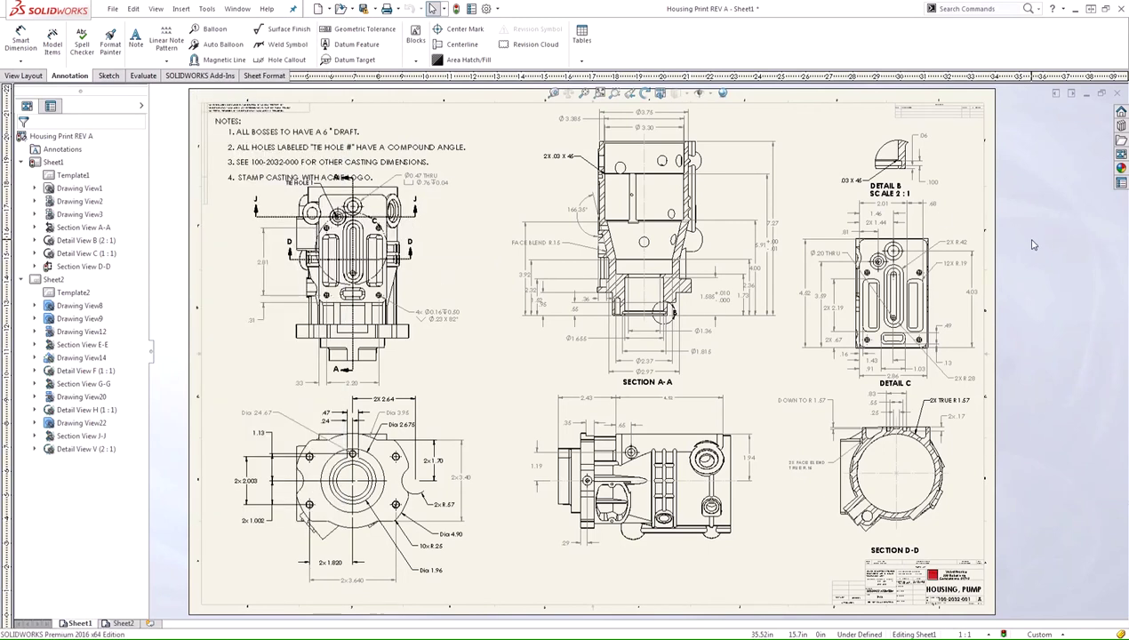